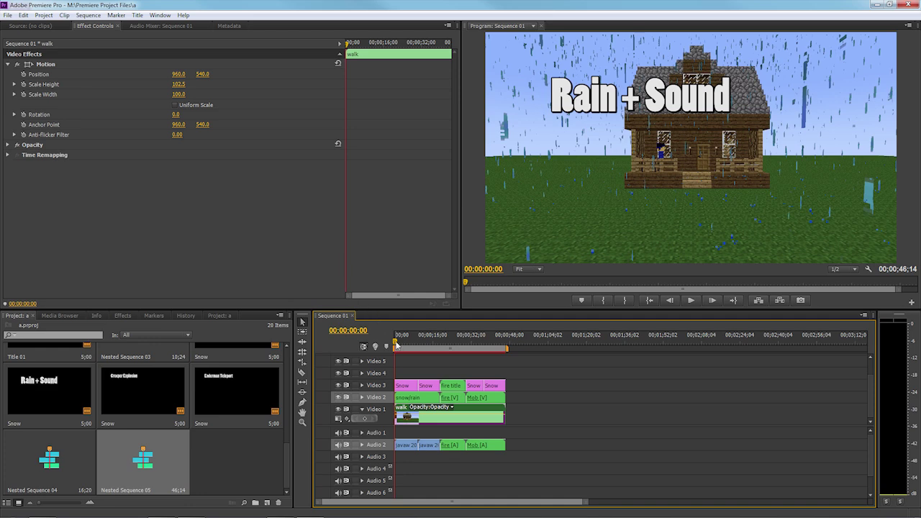
# - Scrub the sequence to preview the fire, creeper explosion and Enderman Teleport sections
pyautogui.moveTo(395, 344); pyautogui.dragTo(460, 347)
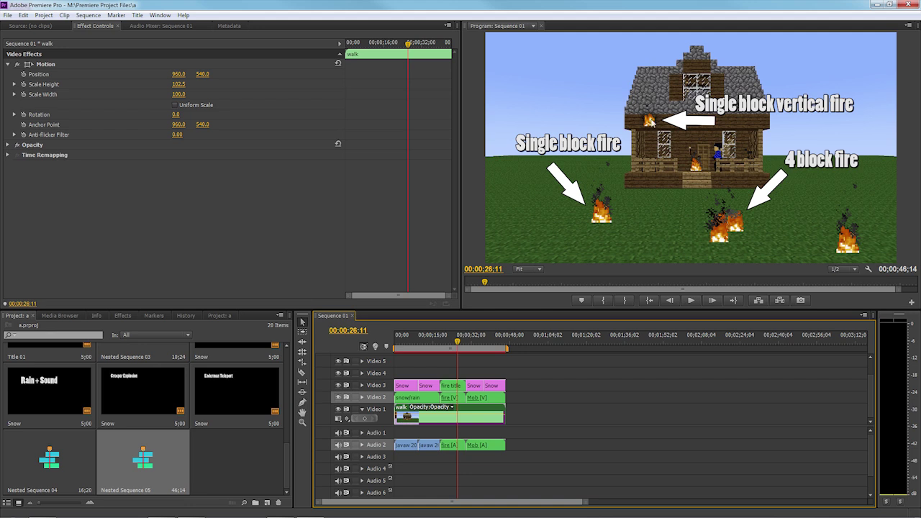
pyautogui.click(475, 343)
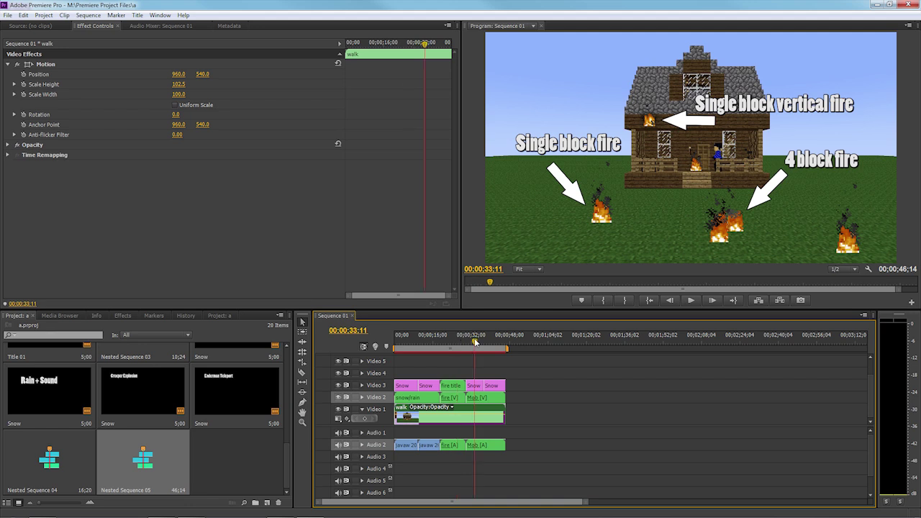
pyautogui.moveTo(474, 343)
pyautogui.mouseDown()
pyautogui.moveTo(465, 344)
pyautogui.moveTo(488, 345)
pyautogui.mouseUp()
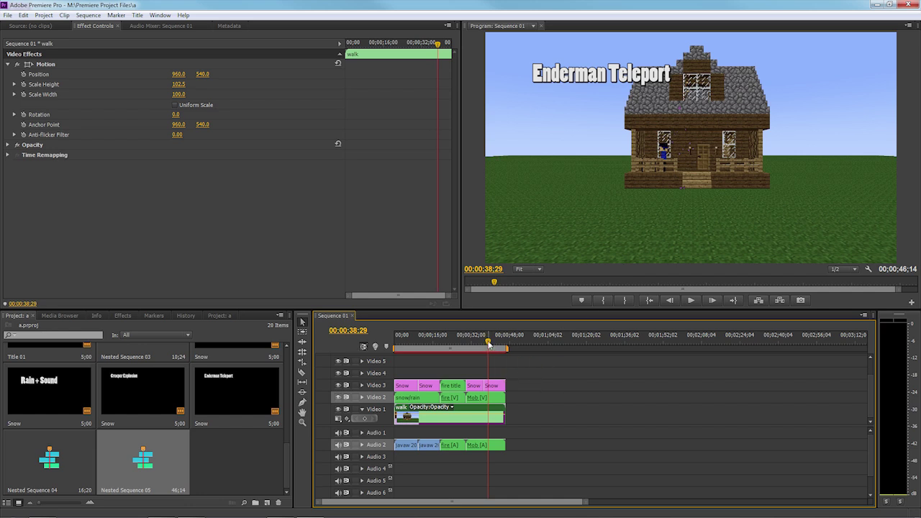
pyautogui.moveTo(488, 344)
pyautogui.mouseDown()
pyautogui.moveTo(504, 346)
pyautogui.moveTo(495, 349)
pyautogui.mouseUp()
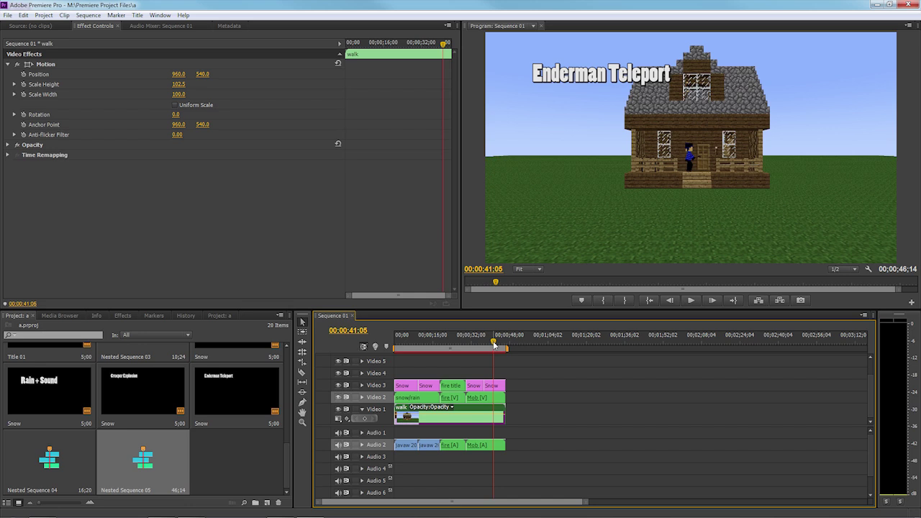
pyautogui.moveTo(493, 344); pyautogui.dragTo(454, 348)
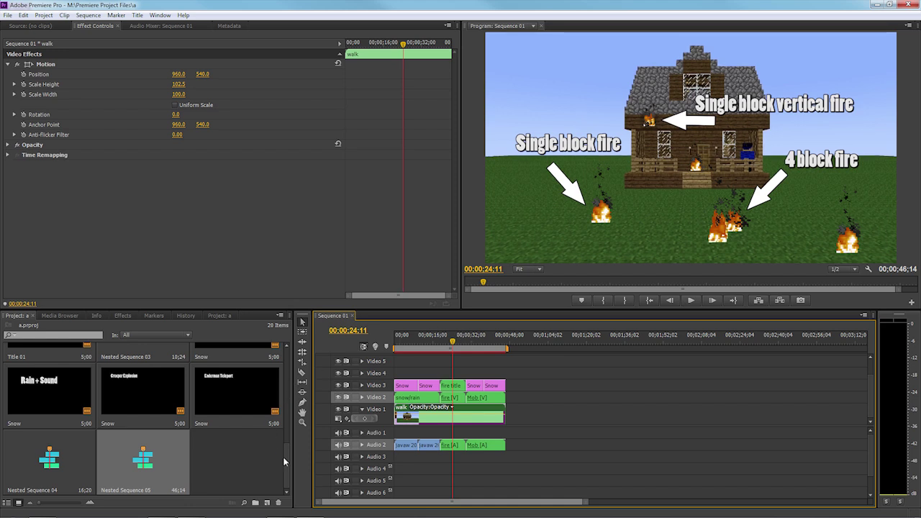
pyautogui.moveTo(286, 461); pyautogui.dragTo(290, 364)
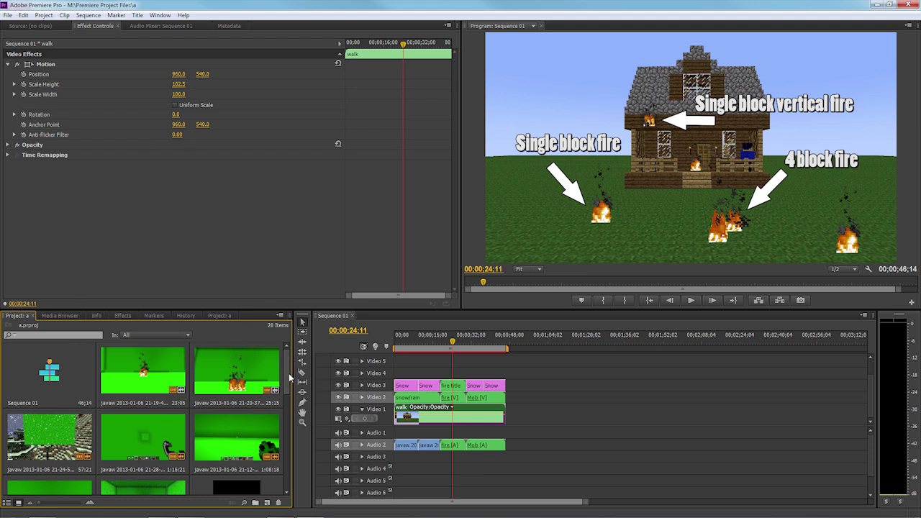
pyautogui.moveTo(287, 380); pyautogui.dragTo(286, 460)
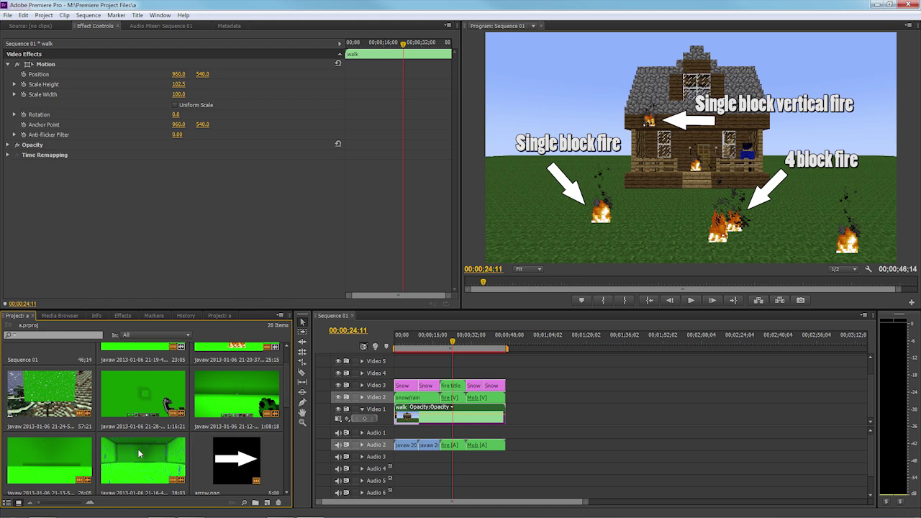
pyautogui.moveTo(288, 392); pyautogui.dragTo(288, 353)
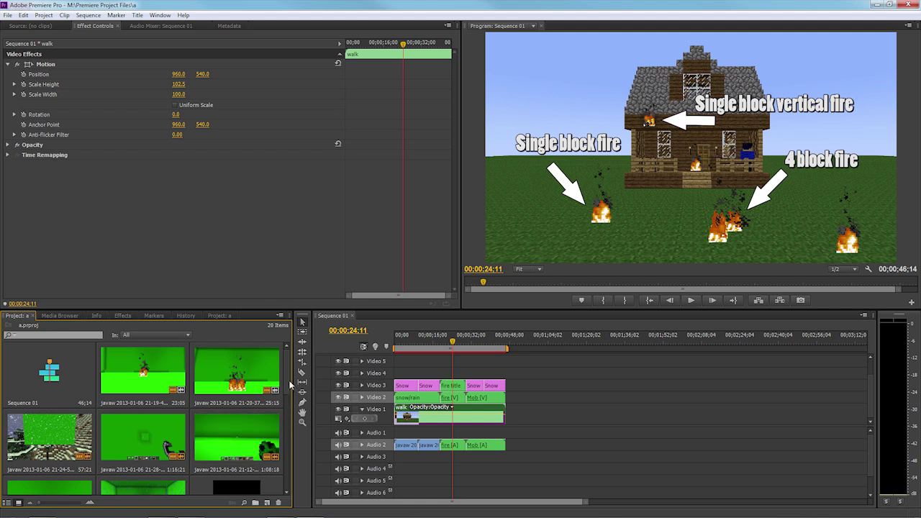
pyautogui.scroll(-1, 290, 381)
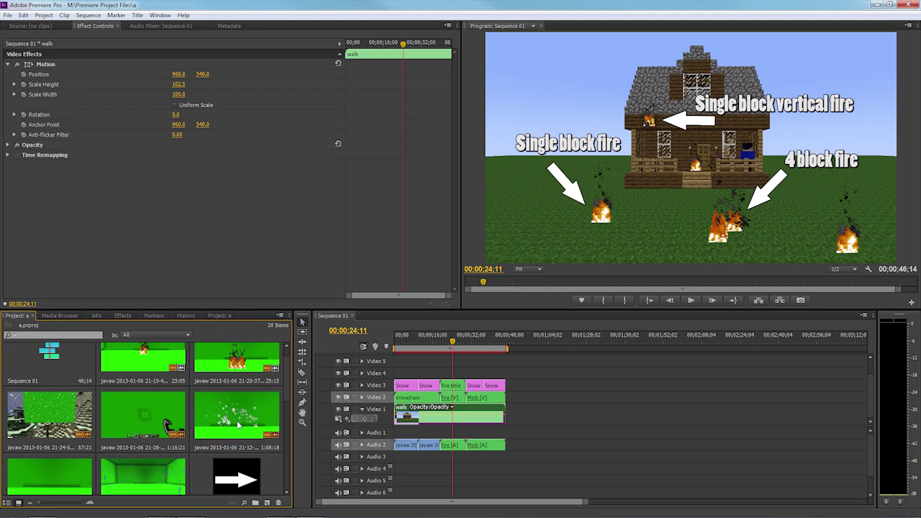
pyautogui.scroll(1, 285, 365)
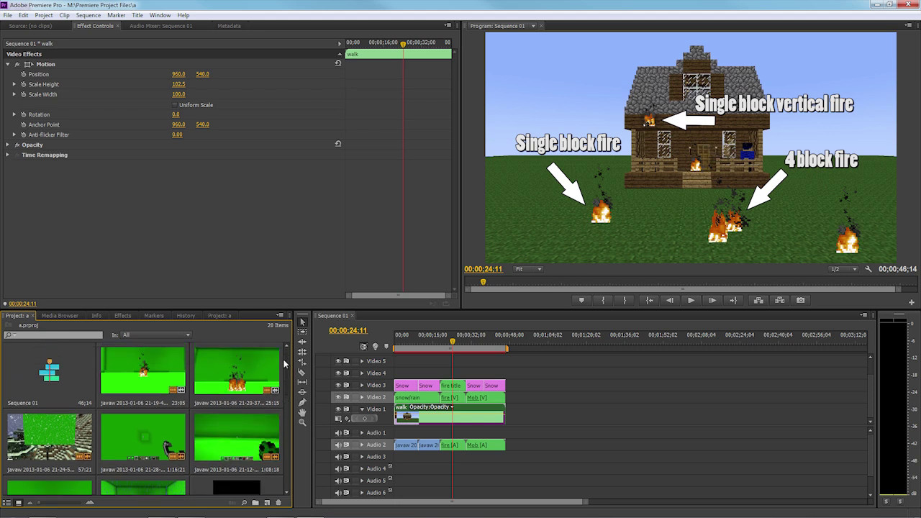
pyautogui.scroll(-1, 284, 365)
pyautogui.scroll(1, 284, 367)
pyautogui.moveTo(232, 446); pyautogui.dragTo(399, 373)
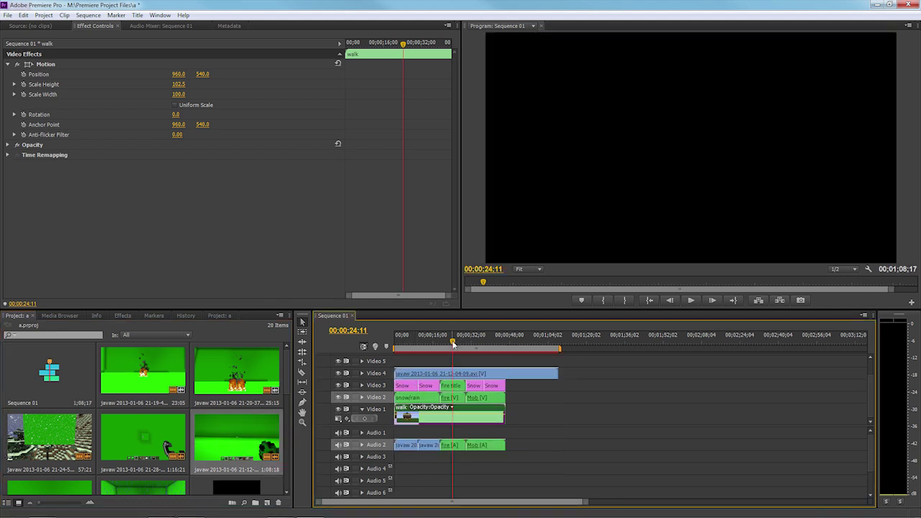
# - Delete the misplaced particle clip from the upper video track
pyautogui.moveTo(452, 341); pyautogui.dragTo(424, 342)
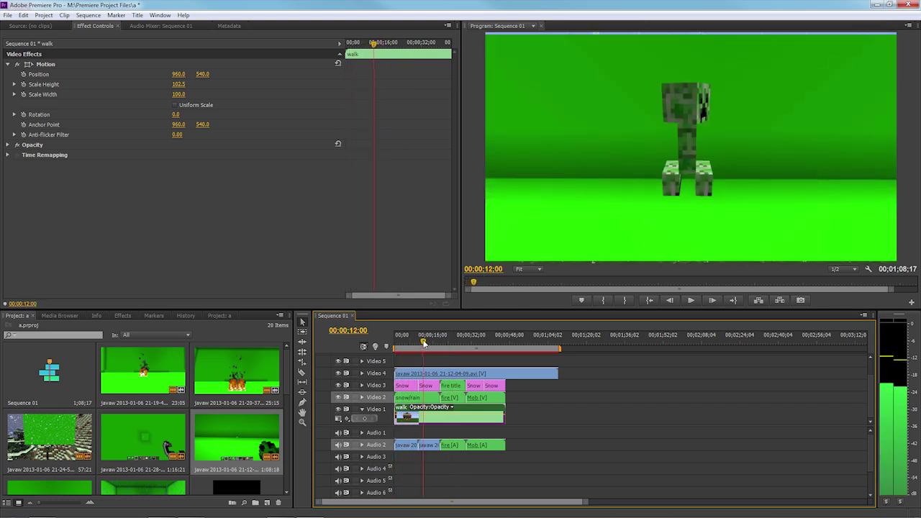
pyautogui.moveTo(456, 374); pyautogui.dragTo(570, 391)
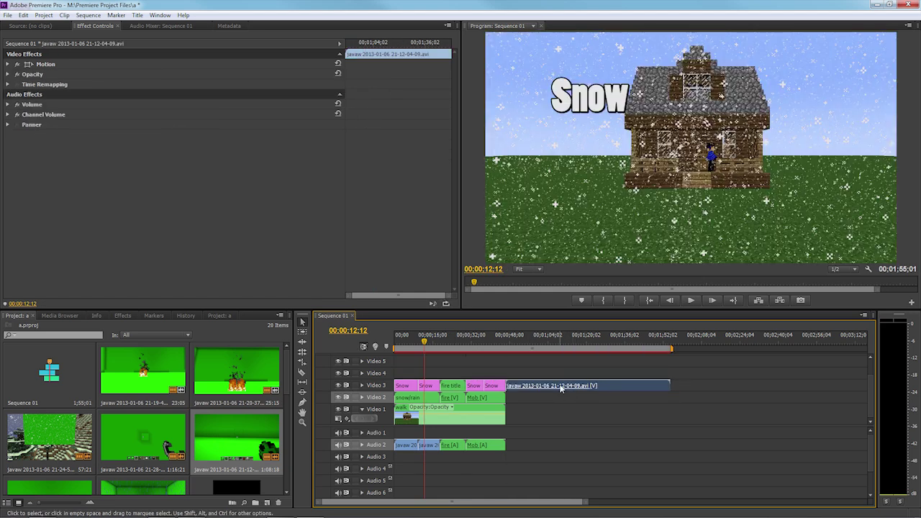
pyautogui.press('Delete')
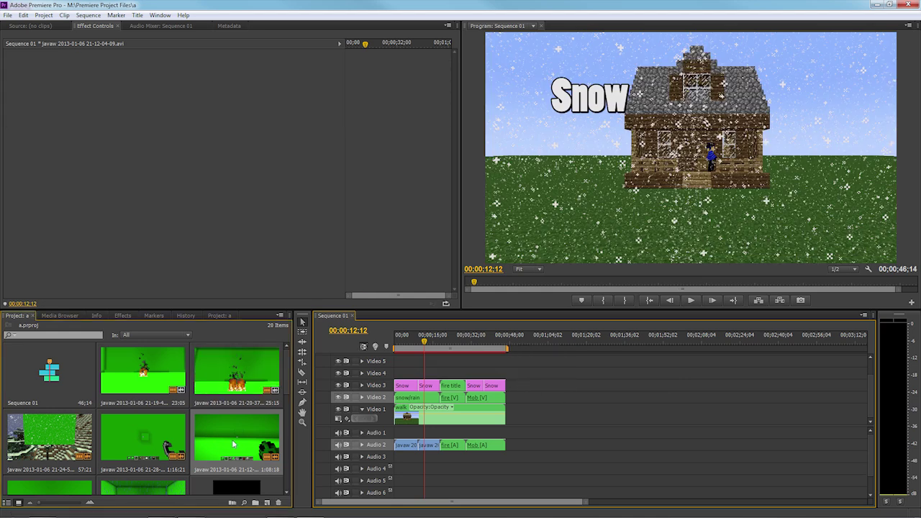
# - Re-add the javaw clip on Video 1 after the walk footage and scrub through it
pyautogui.moveTo(232, 444); pyautogui.dragTo(509, 414)
pyautogui.click(508, 342)
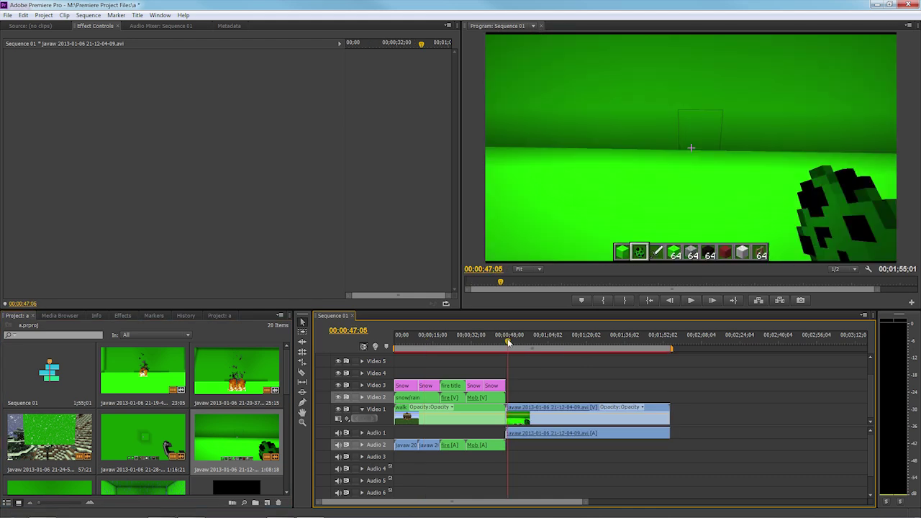
pyautogui.click(506, 343)
pyautogui.moveTo(506, 344)
pyautogui.mouseDown()
pyautogui.moveTo(530, 345)
pyautogui.moveTo(513, 345)
pyautogui.moveTo(523, 346)
pyautogui.mouseUp()
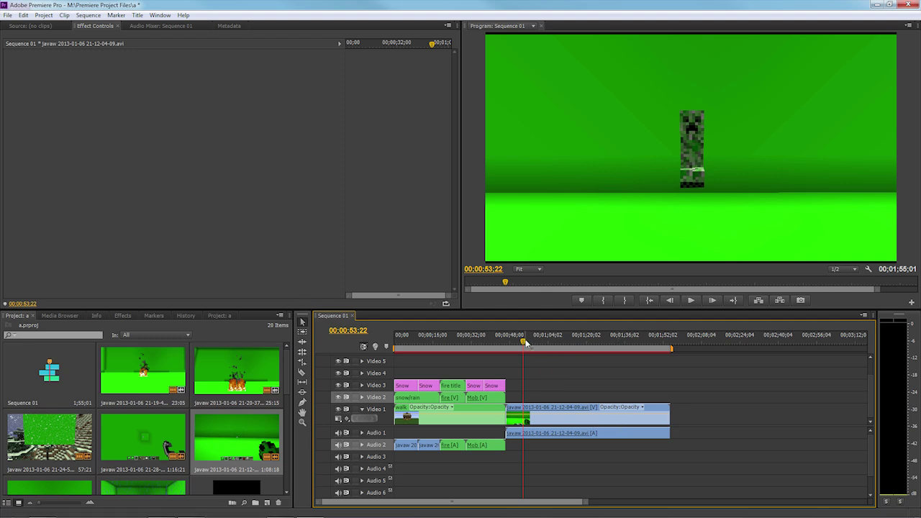
pyautogui.moveTo(524, 344); pyautogui.dragTo(561, 346)
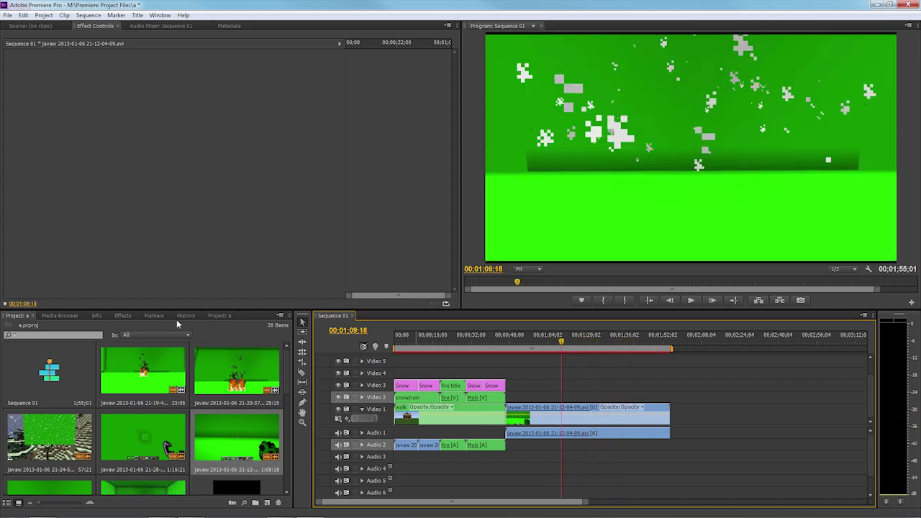
pyautogui.click(122, 316)
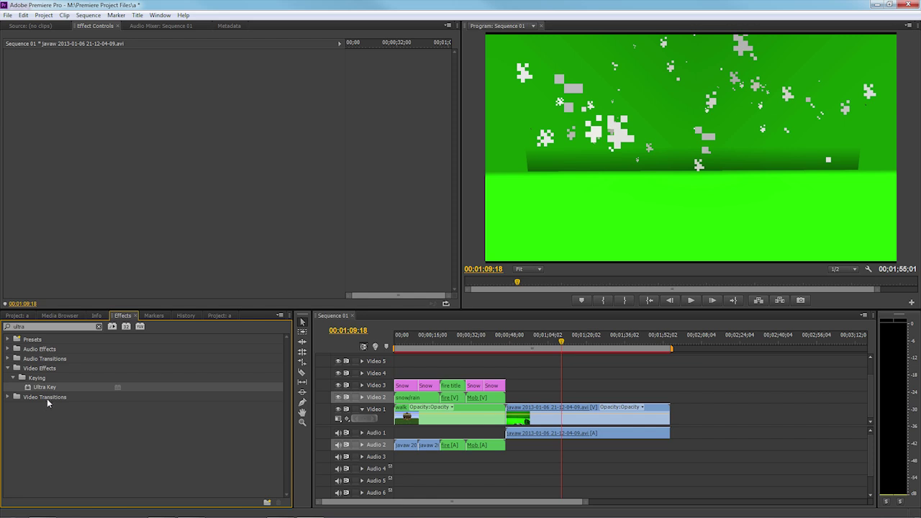
# - Clear the effects search and drag Ultra Key from Video Effects > Keying onto the javaw clip
pyautogui.click(32, 327)
pyautogui.press('BackSpace')
pyautogui.click(8, 368)
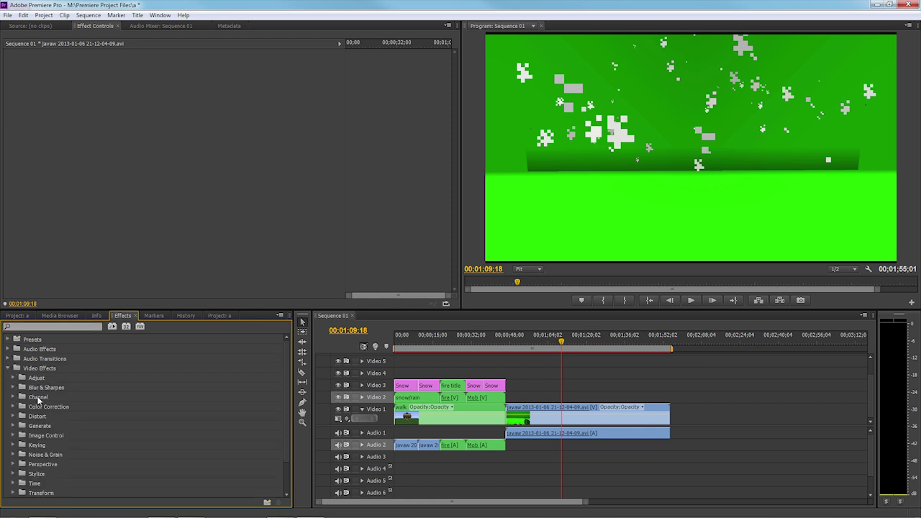
pyautogui.click(12, 445)
pyautogui.scroll(-6, 75, 429)
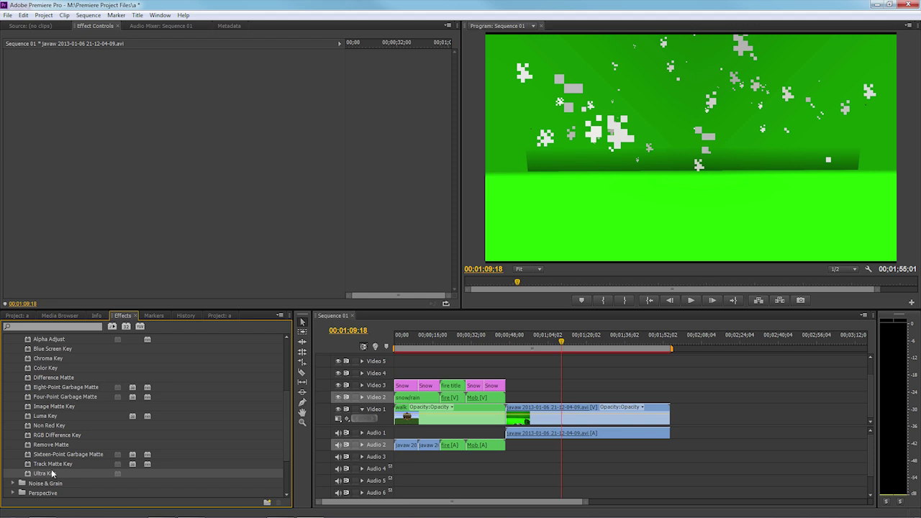
pyautogui.moveTo(52, 478); pyautogui.dragTo(551, 417)
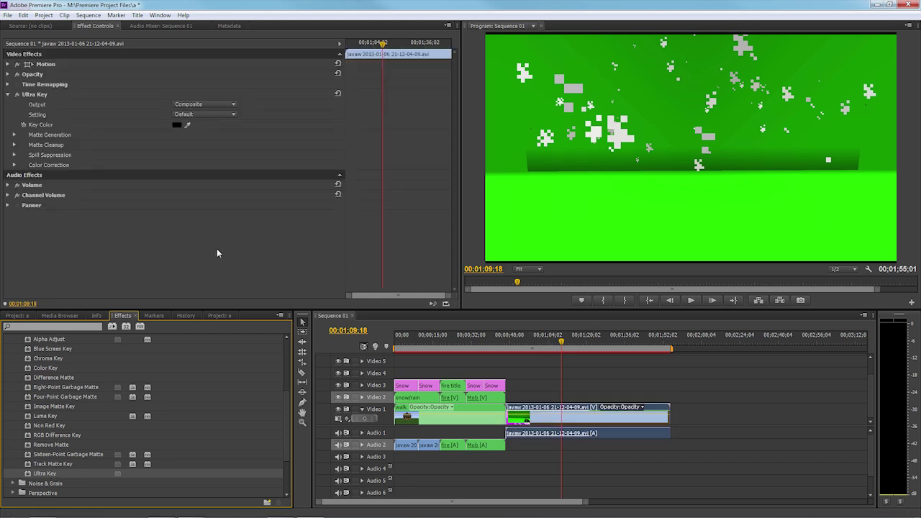
# - Set Ultra Key's Key Color by sampling the green background in the Program monitor
pyautogui.click(186, 125)
pyautogui.click(186, 125)
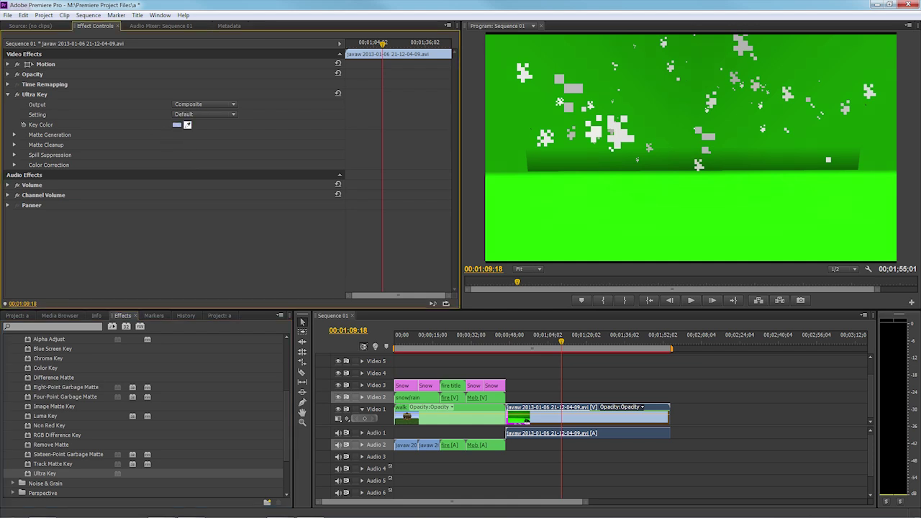
pyautogui.click(585, 241)
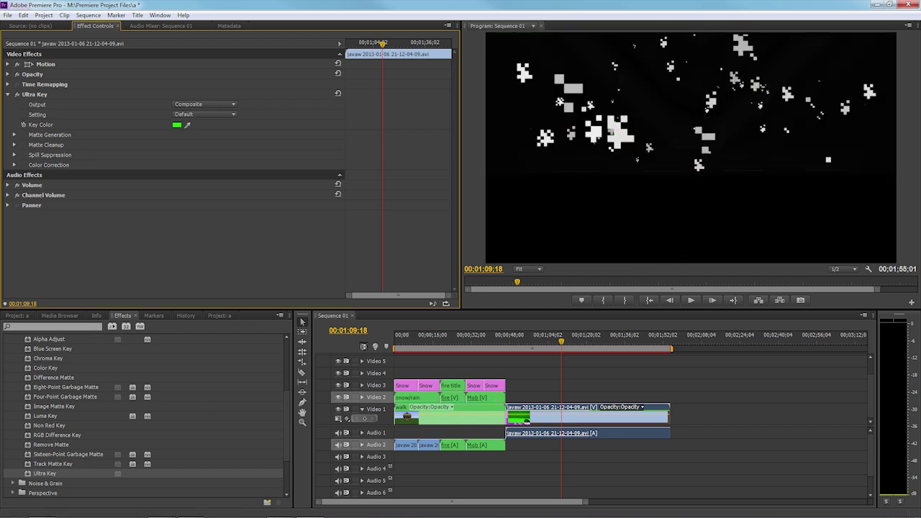
pyautogui.click(18, 315)
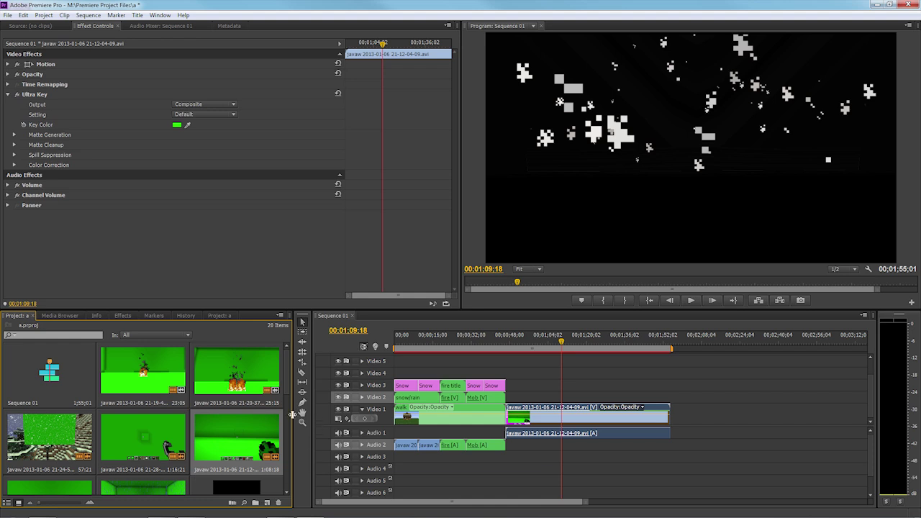
# - Move the keyed javaw clip up to Video 2 and place walk.mp4 beneath it on Video 1
pyautogui.moveTo(288, 386); pyautogui.dragTo(288, 426)
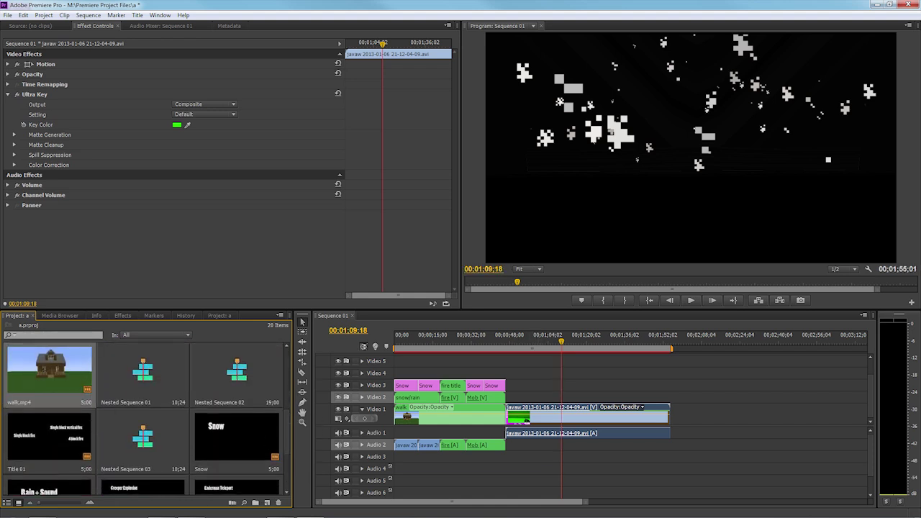
pyautogui.moveTo(536, 413); pyautogui.dragTo(536, 398)
pyautogui.moveTo(99, 374); pyautogui.dragTo(513, 412)
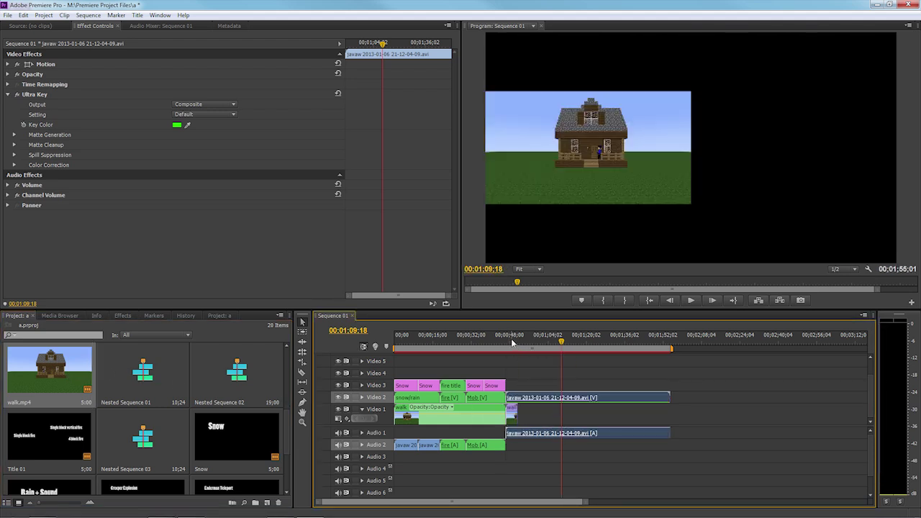
pyautogui.click(512, 343)
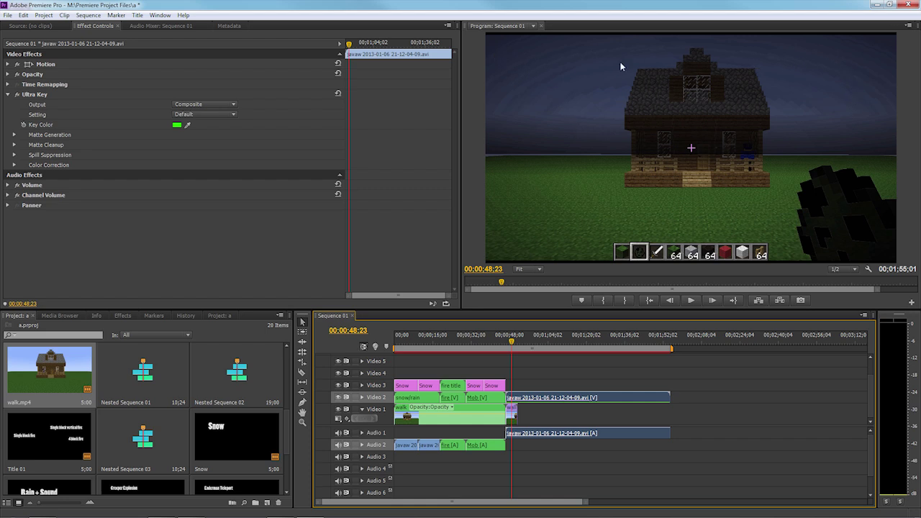
# - Lower Ultra Key's Matte Generation Shadow to 0.0 so the house shows bright
pyautogui.click(14, 134)
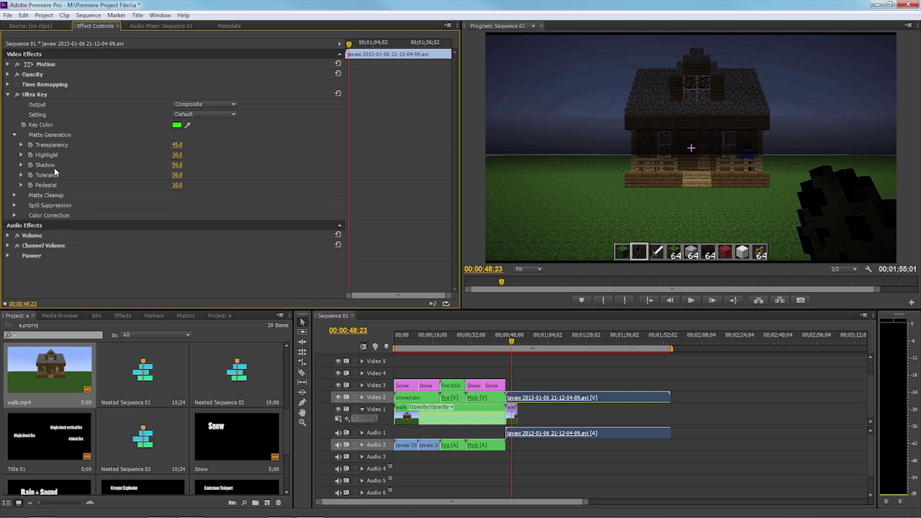
pyautogui.click(20, 166)
pyautogui.click(21, 166)
pyautogui.moveTo(177, 164); pyautogui.dragTo(144, 165)
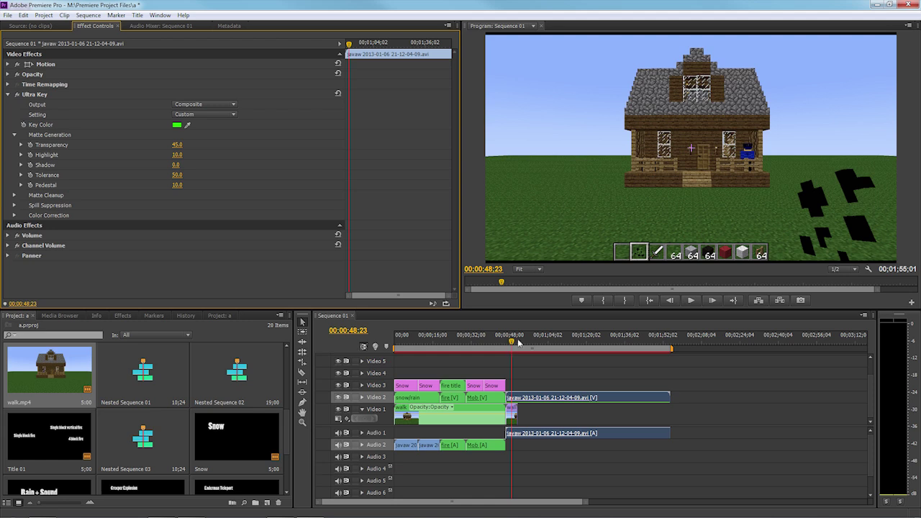
# - Play the keyed sequence, then stop and return the playhead to 00;00;48;17
pyautogui.click(692, 300)
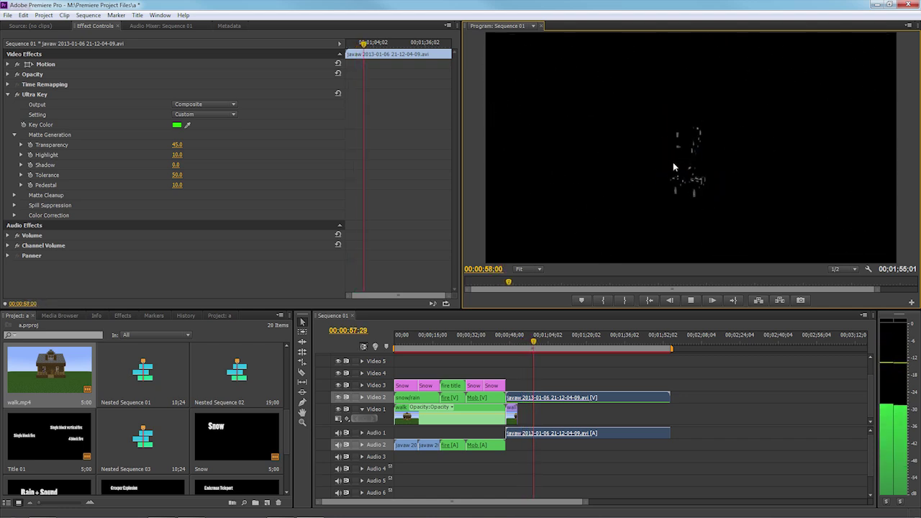
pyautogui.click(691, 300)
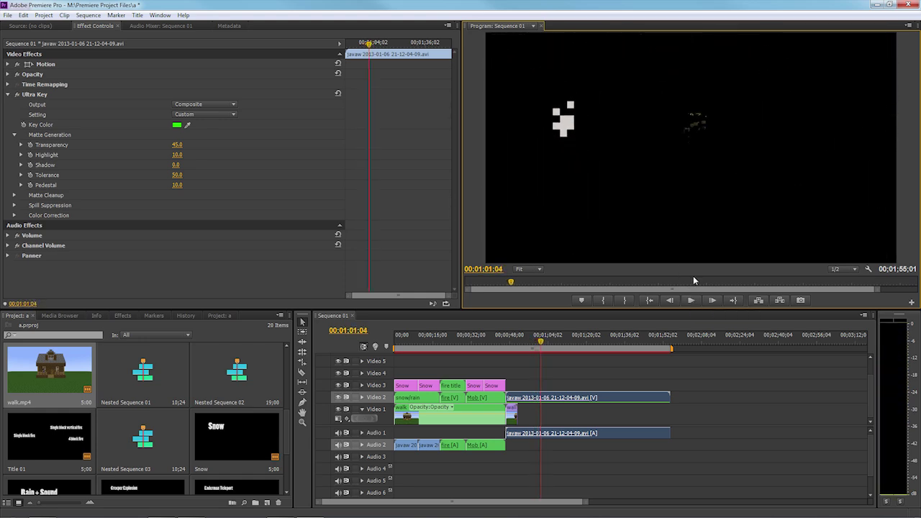
pyautogui.click(511, 345)
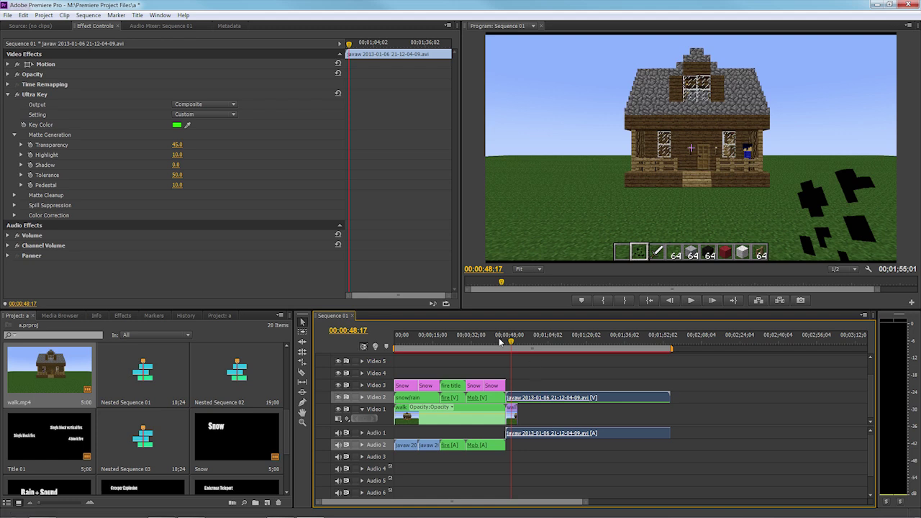
# - Trim the opening off the javaw clip and play back from 00;00;46;11
pyautogui.moveTo(506, 397); pyautogui.dragTo(530, 401)
pyautogui.moveTo(512, 342); pyautogui.dragTo(508, 343)
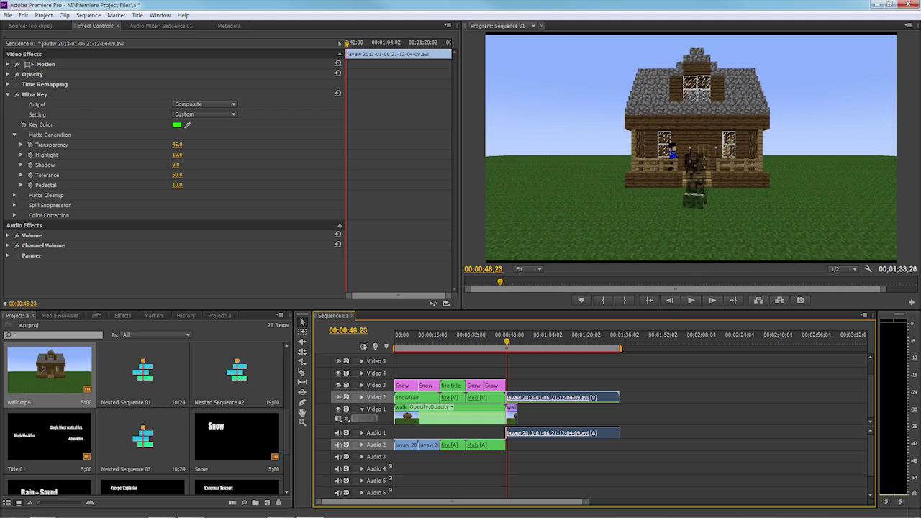
pyautogui.click(517, 288)
pyautogui.press('space')
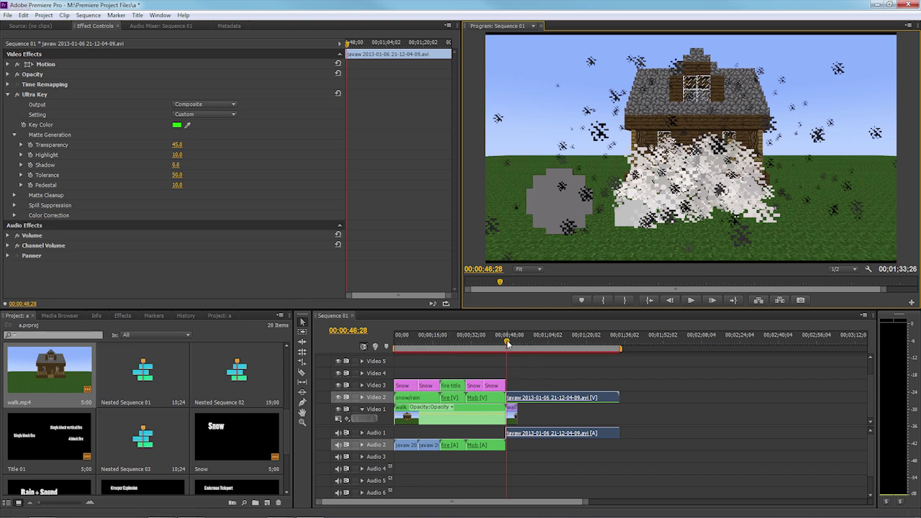
pyautogui.moveTo(507, 344); pyautogui.dragTo(509, 345)
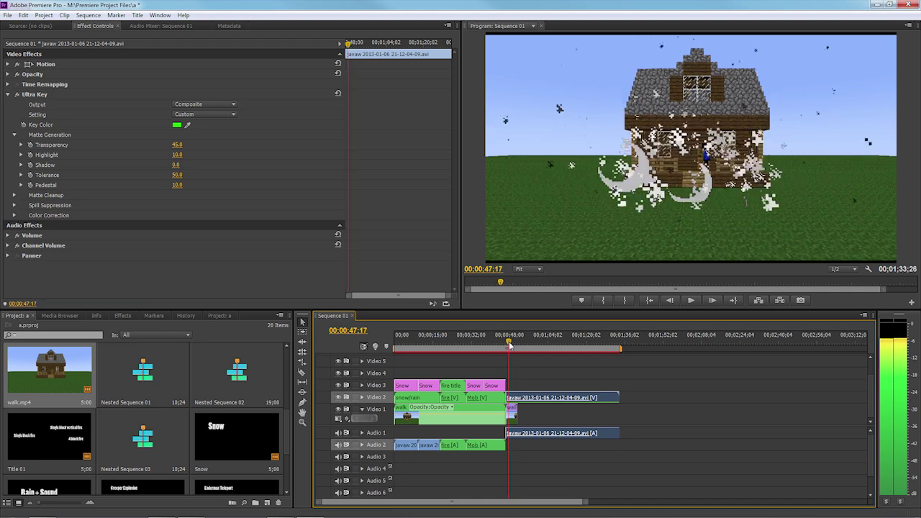
pyautogui.click(45, 64)
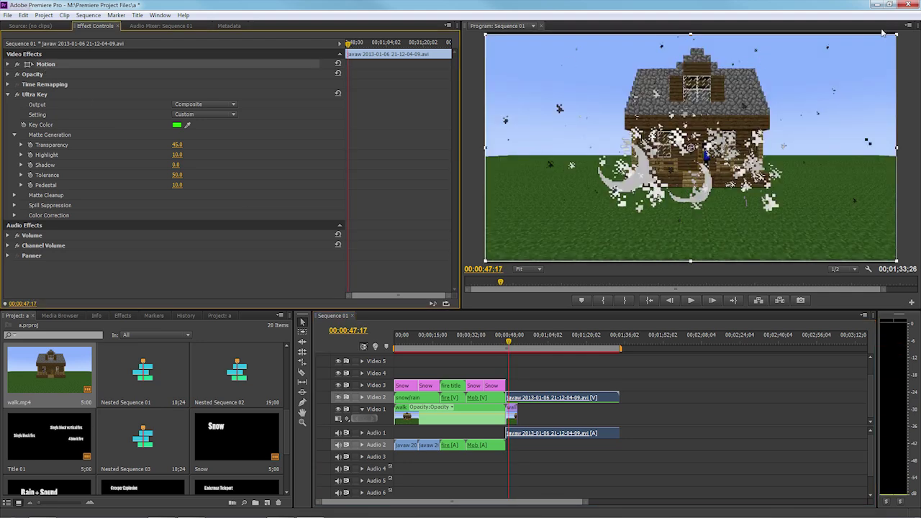
# - Scale and move the keyed particles onto the grass left of the house, then play it back
pyautogui.moveTo(485, 34); pyautogui.dragTo(607, 101)
pyautogui.moveTo(693, 168); pyautogui.dragTo(698, 170)
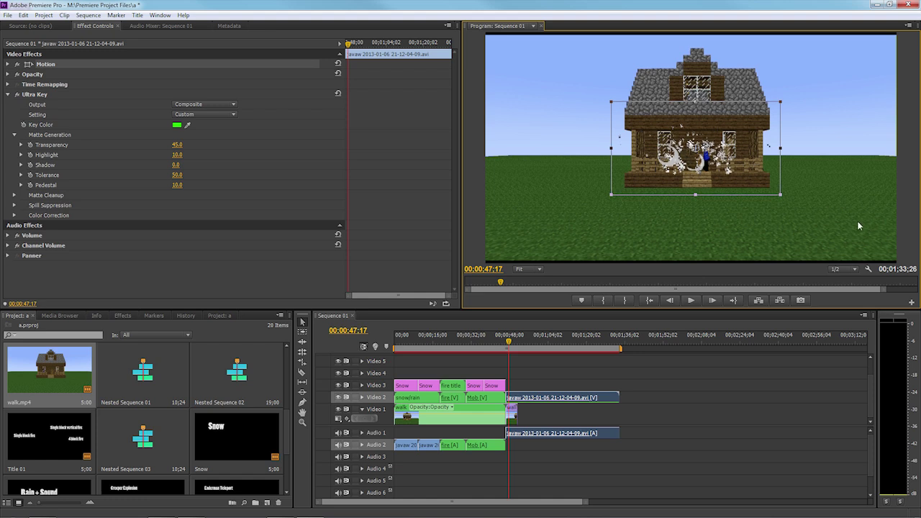
pyautogui.moveTo(694, 157); pyautogui.dragTo(550, 234)
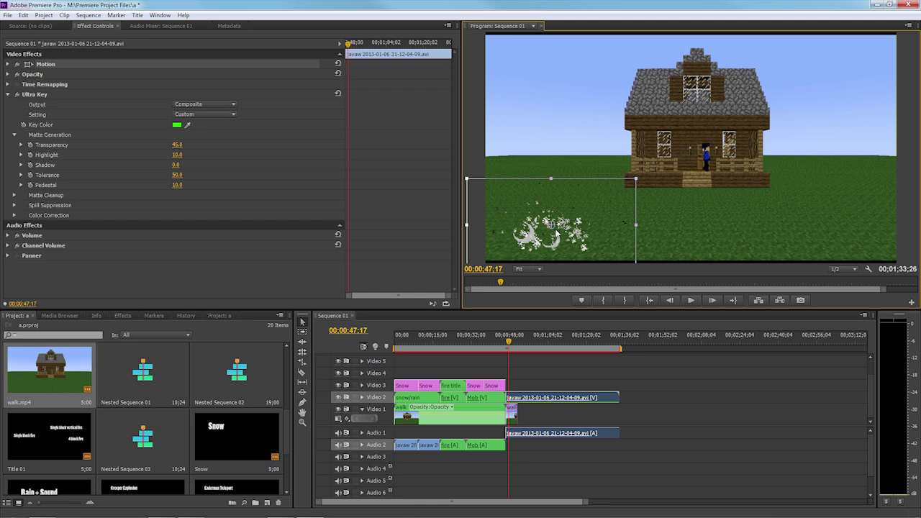
pyautogui.moveTo(635, 178); pyautogui.dragTo(731, 127)
pyautogui.moveTo(562, 222); pyautogui.dragTo(574, 193)
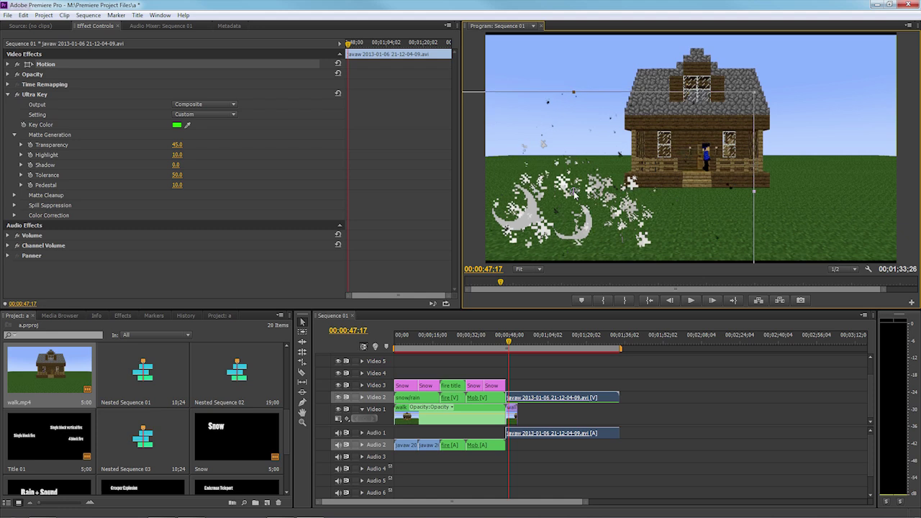
pyautogui.click(691, 300)
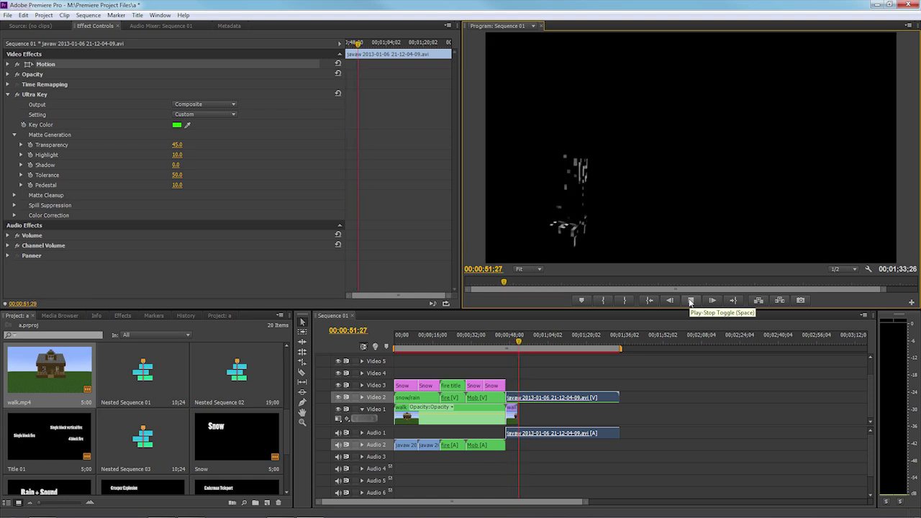
pyautogui.click(691, 301)
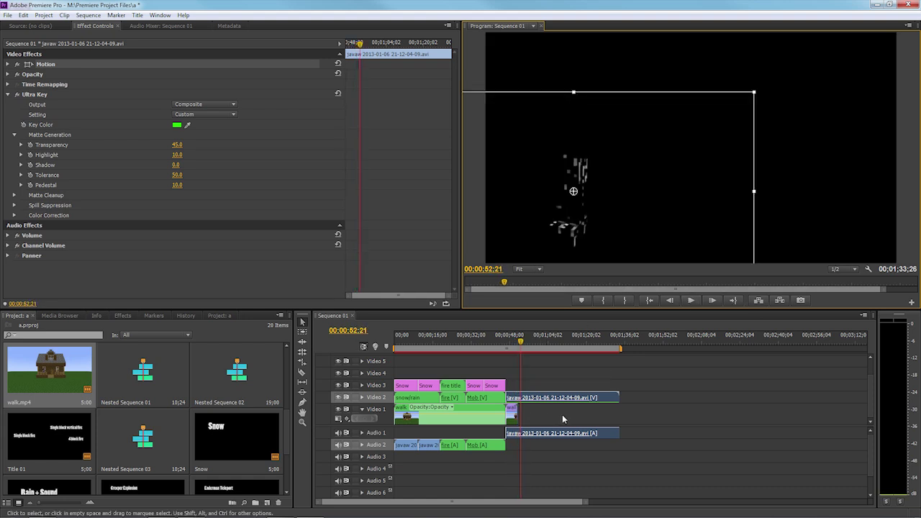
pyautogui.moveTo(521, 343); pyautogui.dragTo(512, 344)
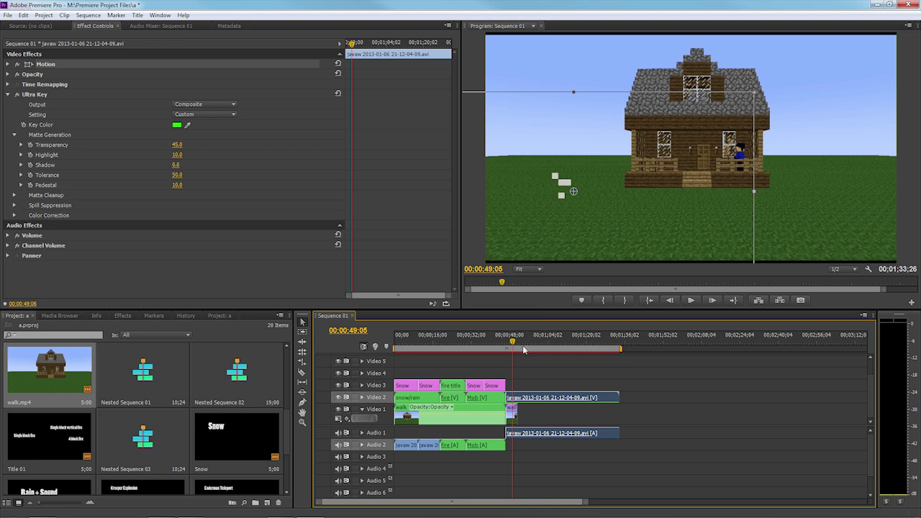
pyautogui.moveTo(512, 345)
pyautogui.mouseDown()
pyautogui.moveTo(529, 344)
pyautogui.moveTo(515, 348)
pyautogui.mouseUp()
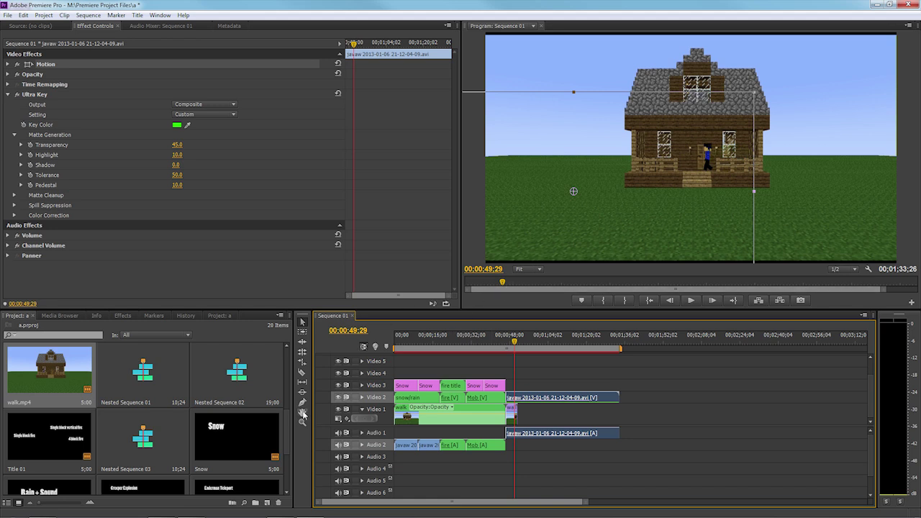
pyautogui.click(290, 432)
pyautogui.scroll(-5, 290, 433)
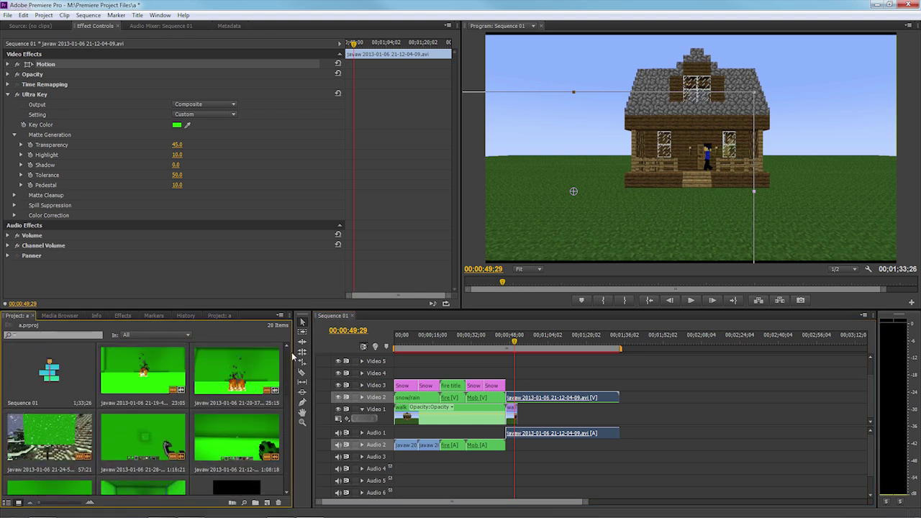
pyautogui.click(409, 339)
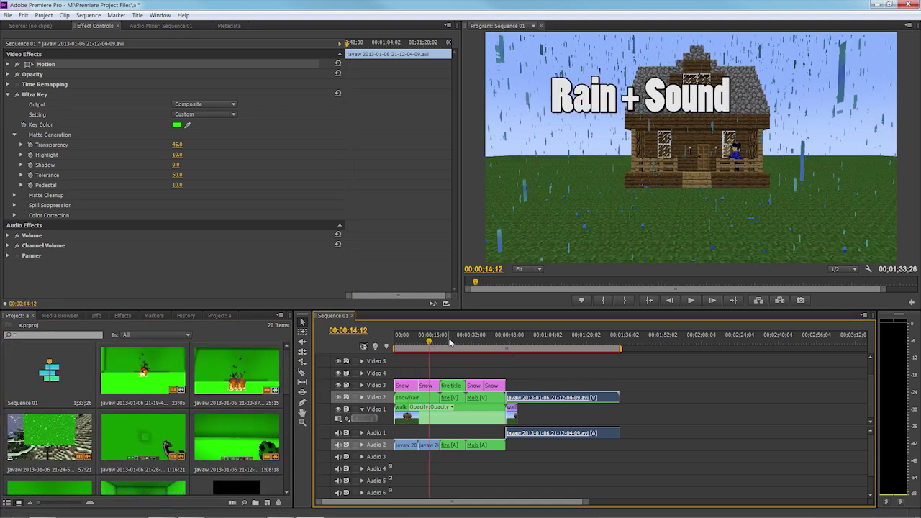
pyautogui.click(447, 342)
pyautogui.click(477, 344)
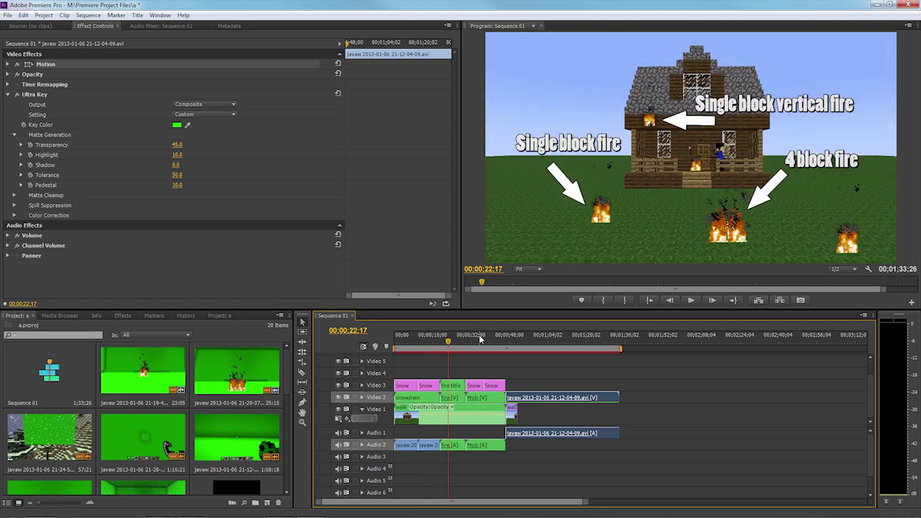
pyautogui.click(497, 341)
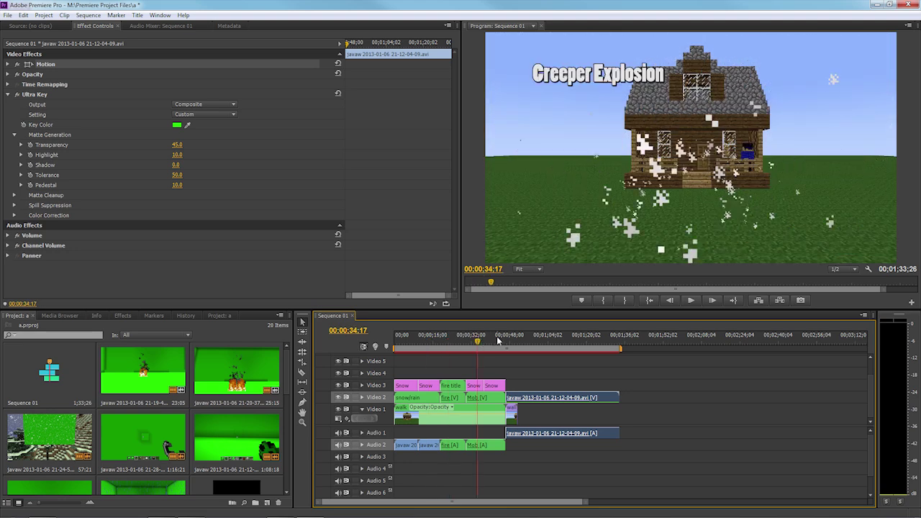
pyautogui.moveTo(497, 341); pyautogui.dragTo(385, 346)
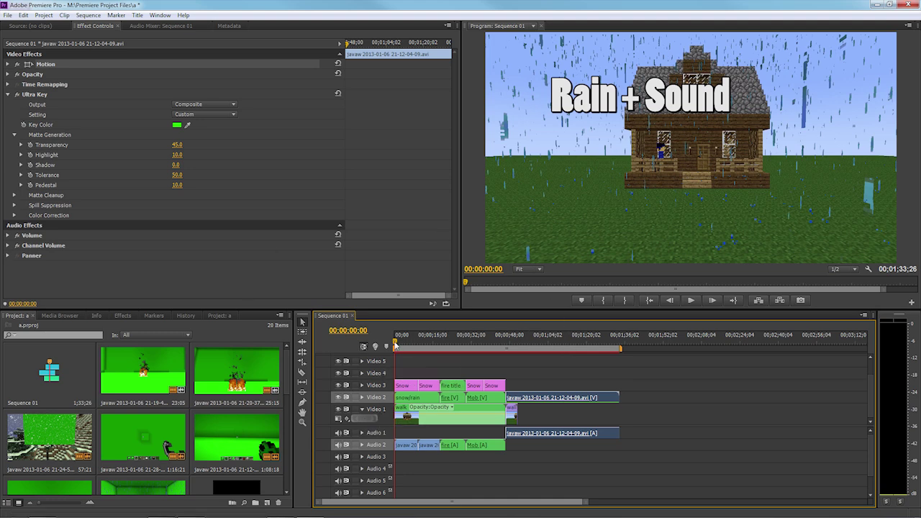
pyautogui.moveTo(395, 345); pyautogui.dragTo(554, 362)
pyautogui.click(484, 354)
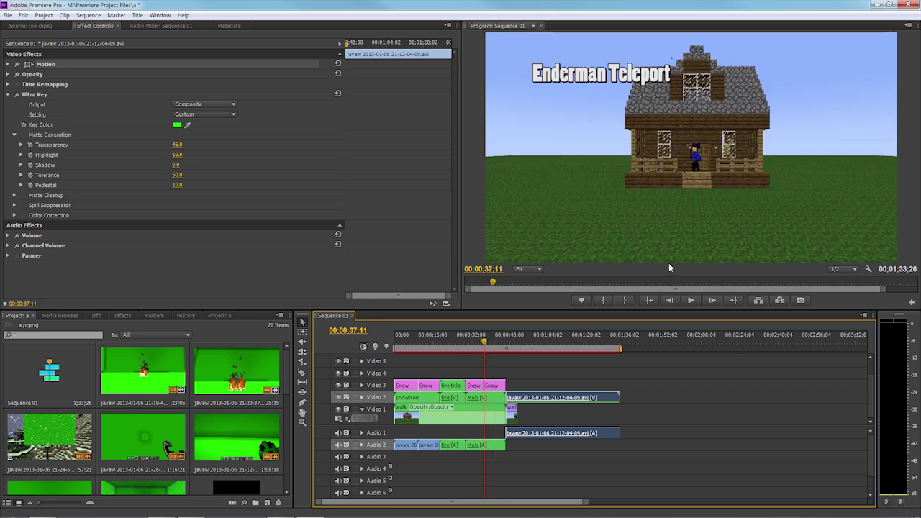
pyautogui.click(446, 339)
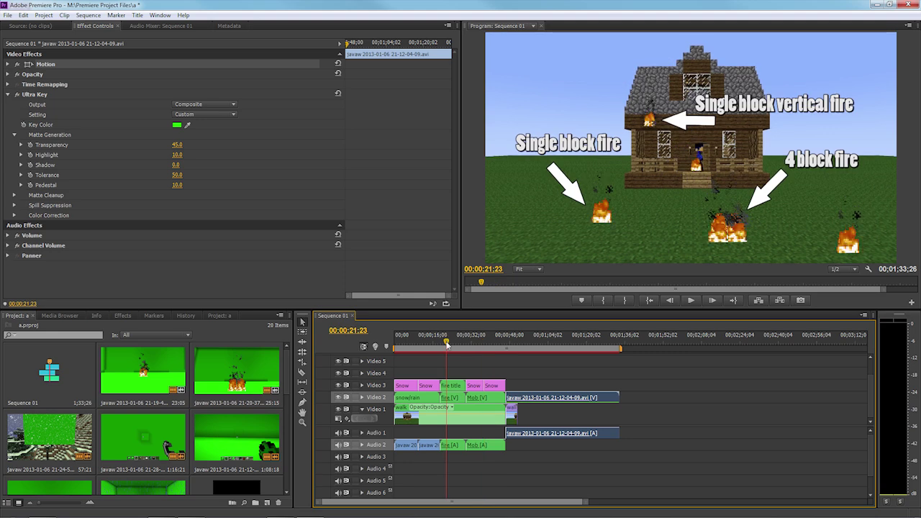
pyautogui.moveTo(446, 338); pyautogui.dragTo(406, 346)
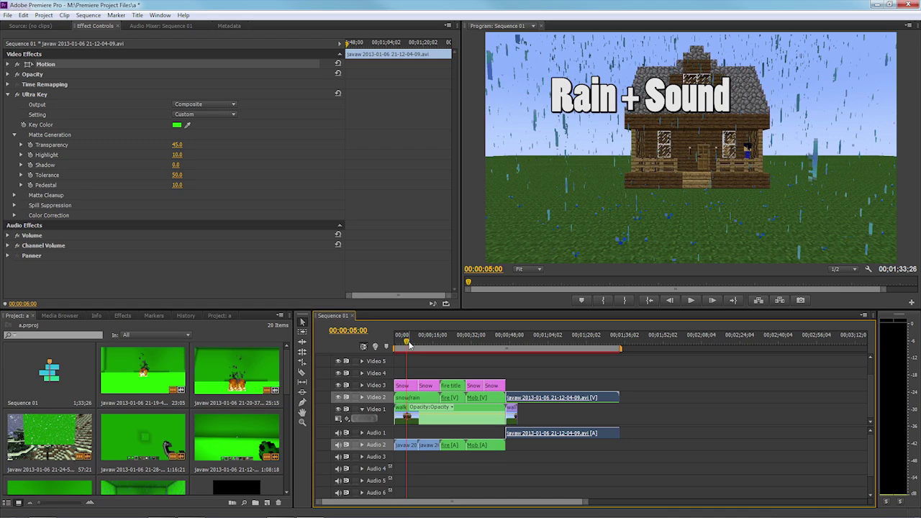
pyautogui.moveTo(407, 344); pyautogui.dragTo(395, 344)
pyautogui.click(688, 301)
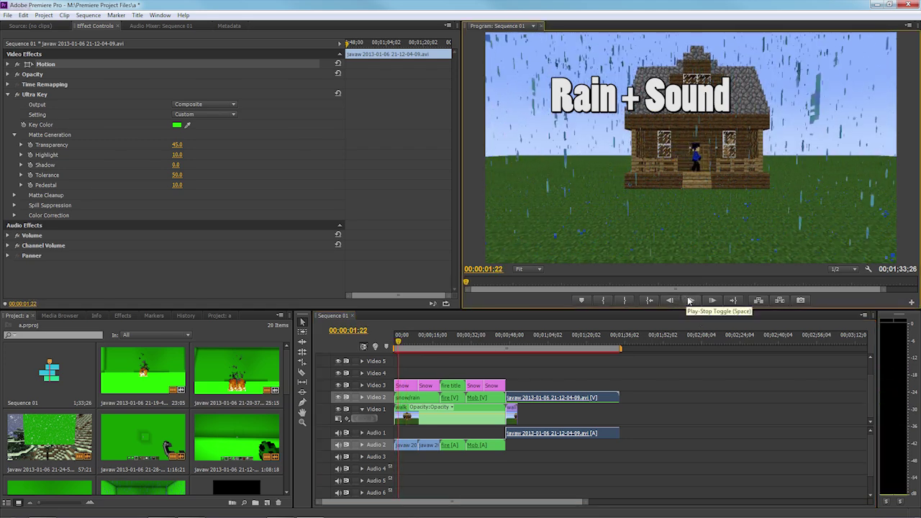
pyautogui.click(689, 301)
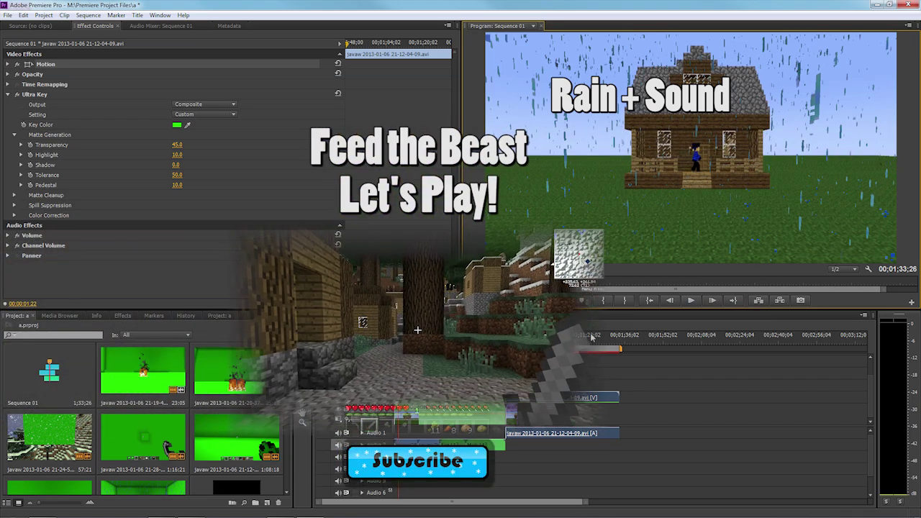